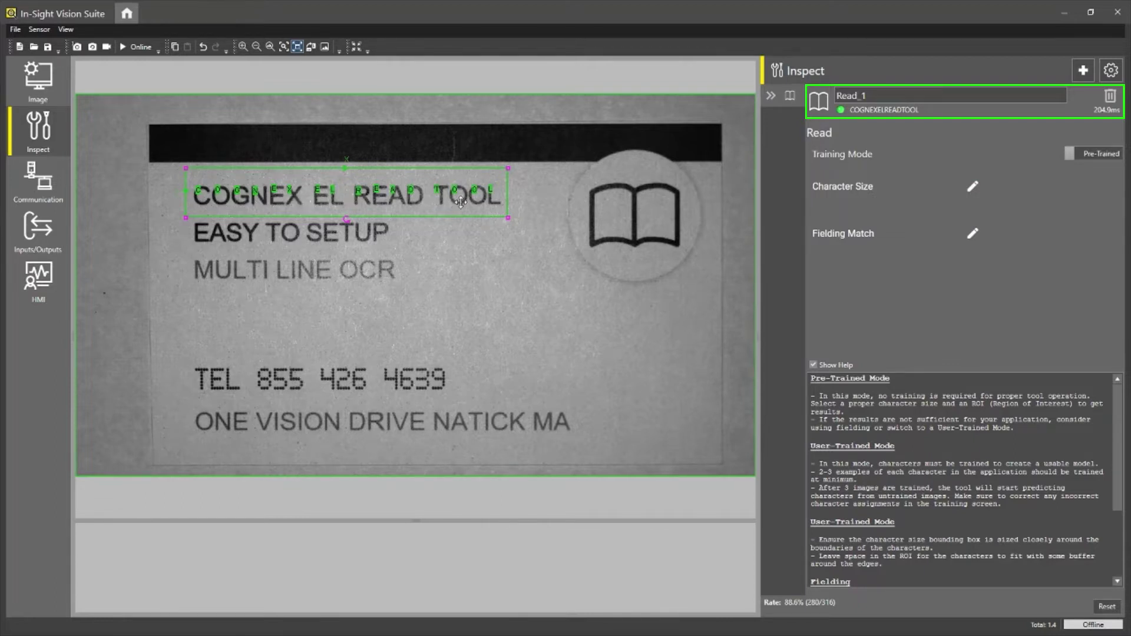
- Try the Read region on EASY TO SETUP, MULTI LINE OCR and all three lines, ending on the TEL line
left_click_drag(467, 213, 451, 240)
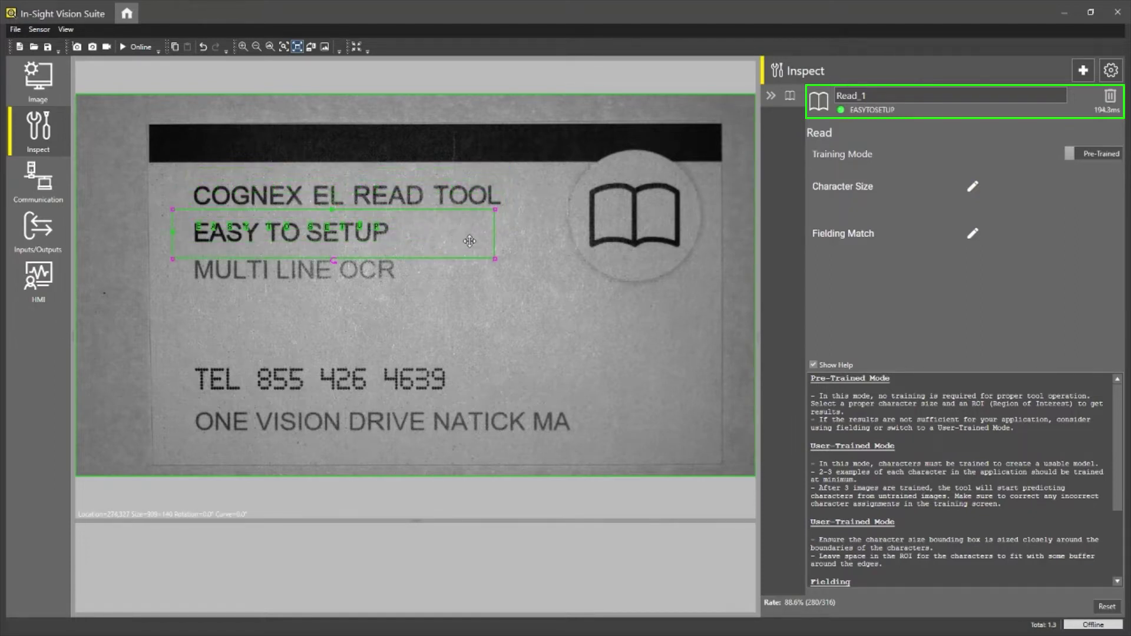
left_click_drag(470, 258, 466, 275)
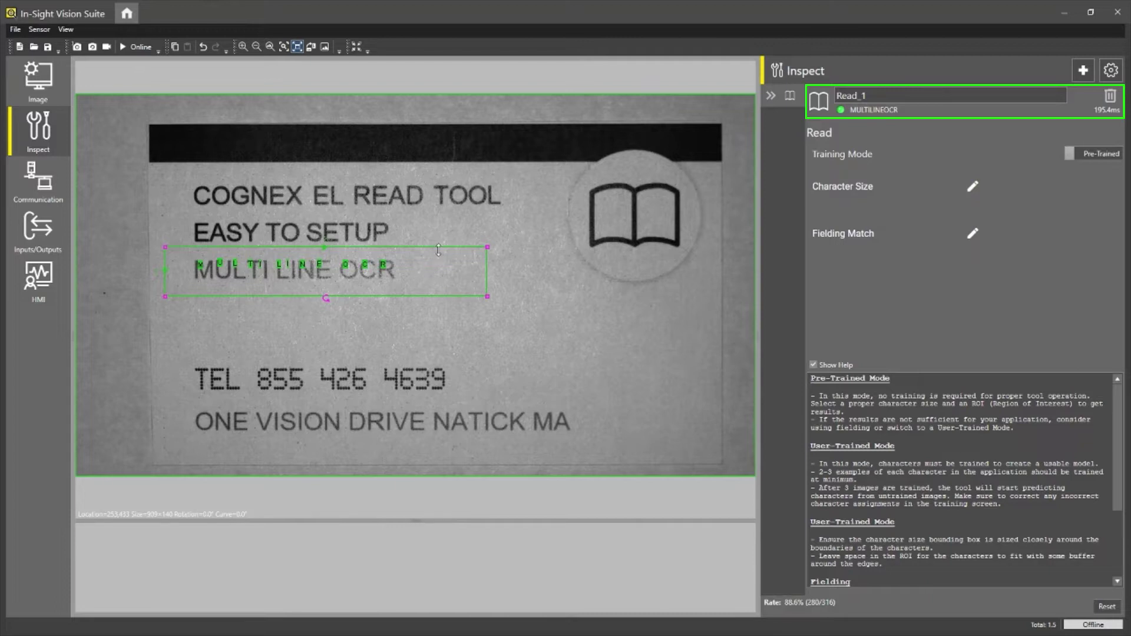
left_click_drag(459, 268, 458, 162)
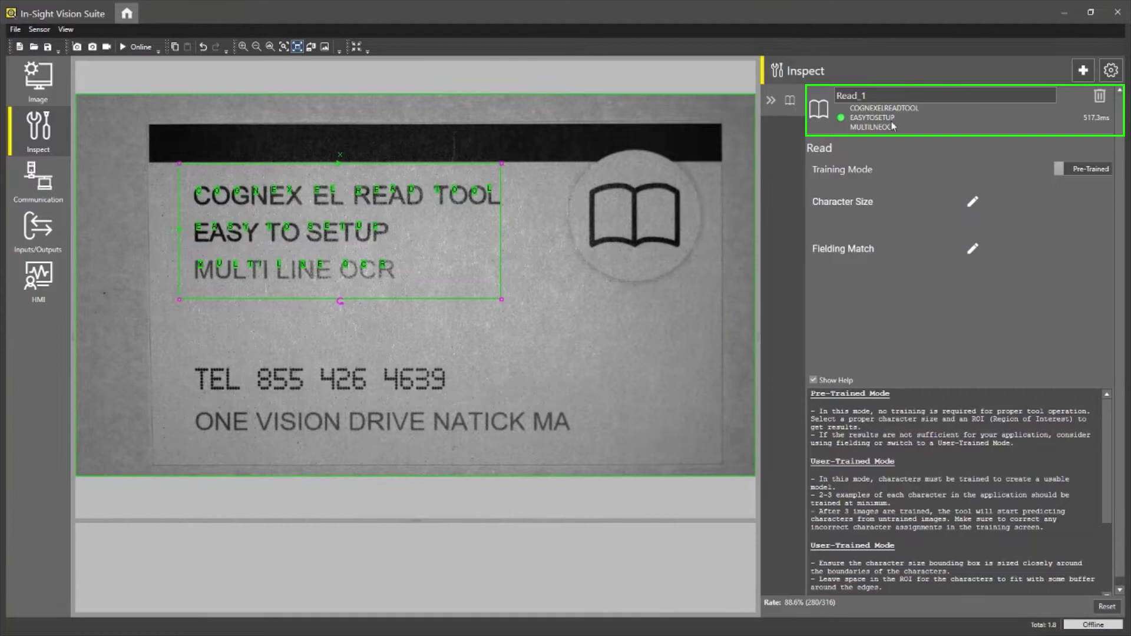
left_click_drag(455, 163, 447, 248)
left_click_drag(457, 309, 446, 387)
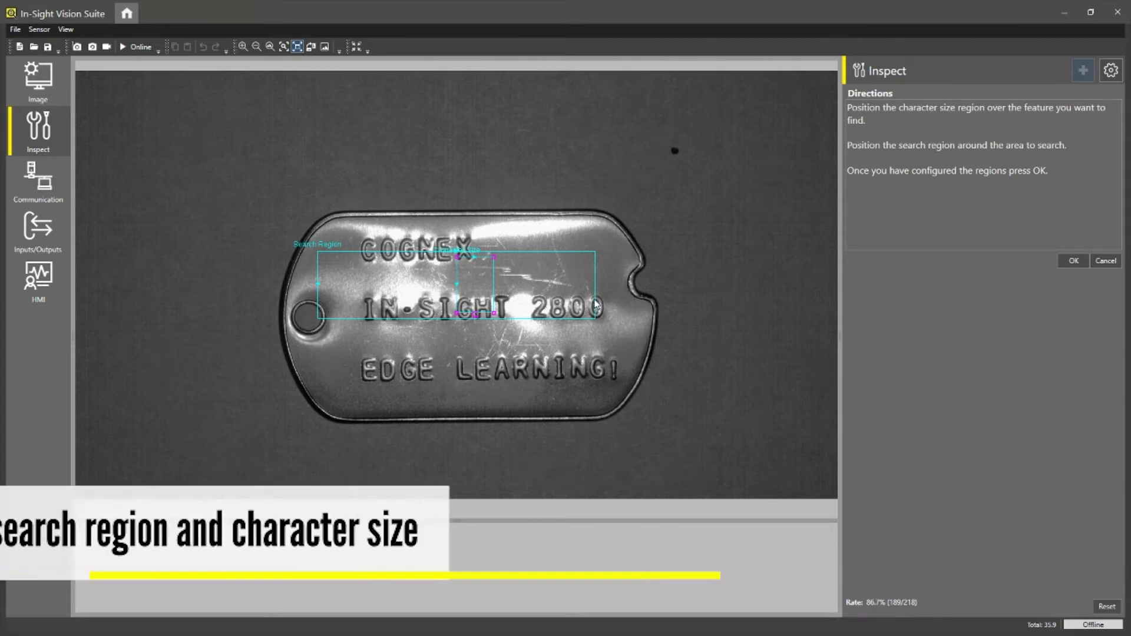
- Enclose all three tag lines, size characters on the GH of IN-SIGHT, and add Read_1
left_click_drag(595, 292, 595, 231)
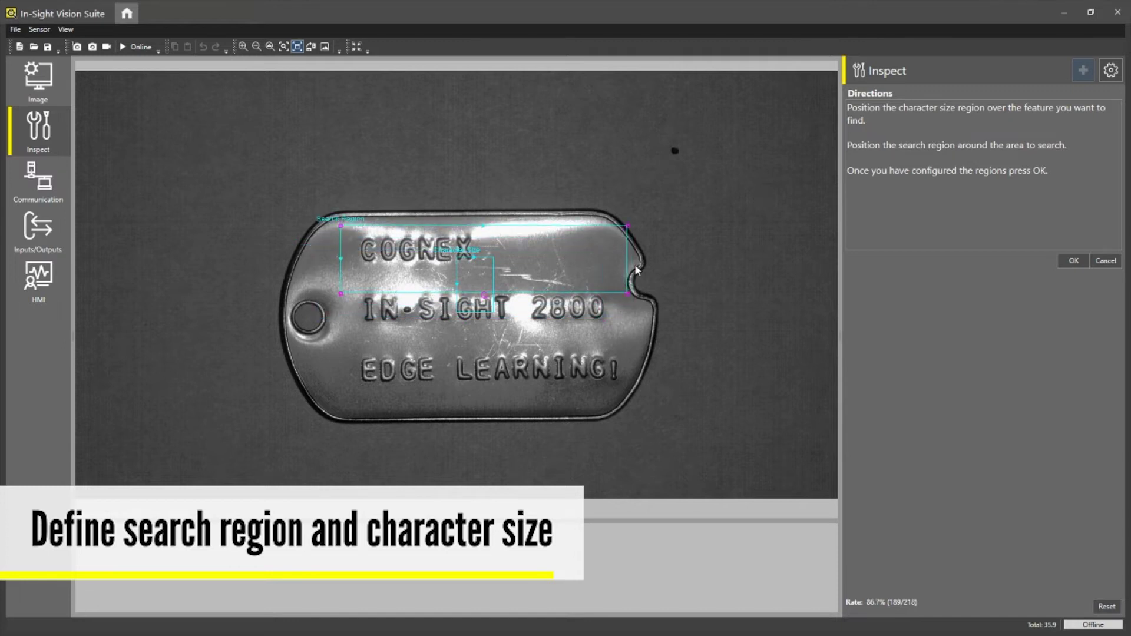
left_click_drag(628, 291, 635, 405)
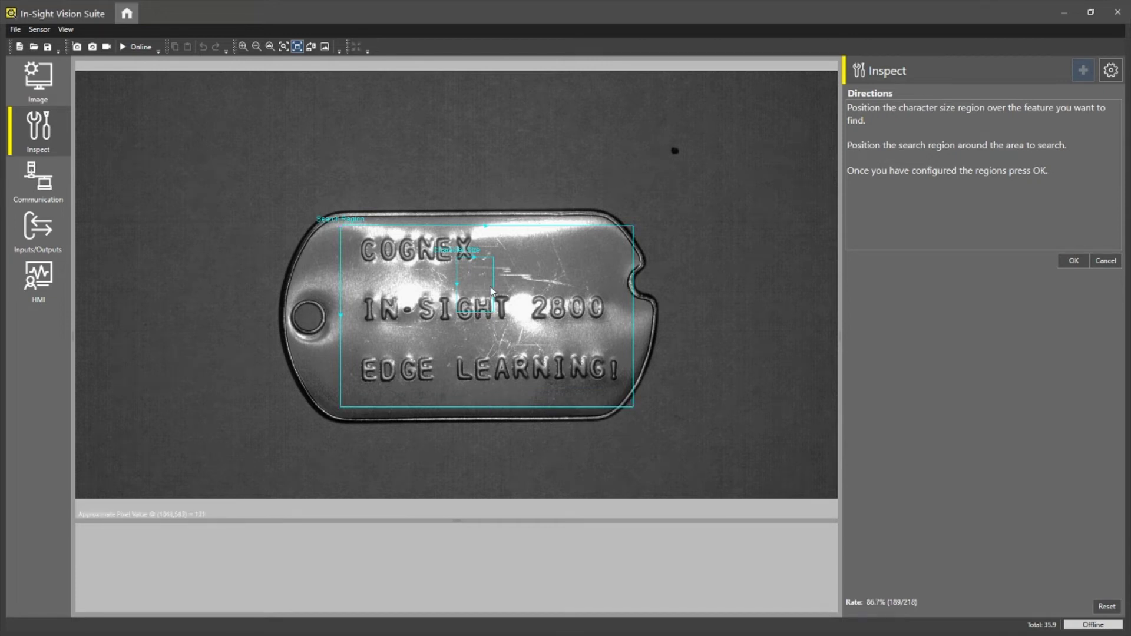
left_click_drag(479, 279, 496, 323)
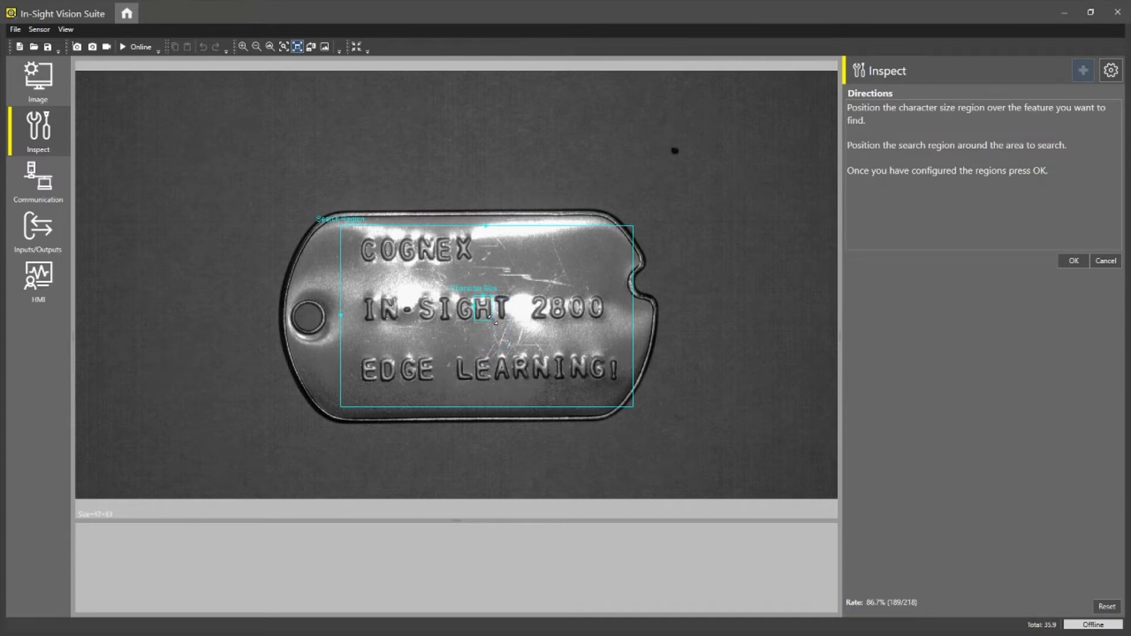
left_click(1070, 263)
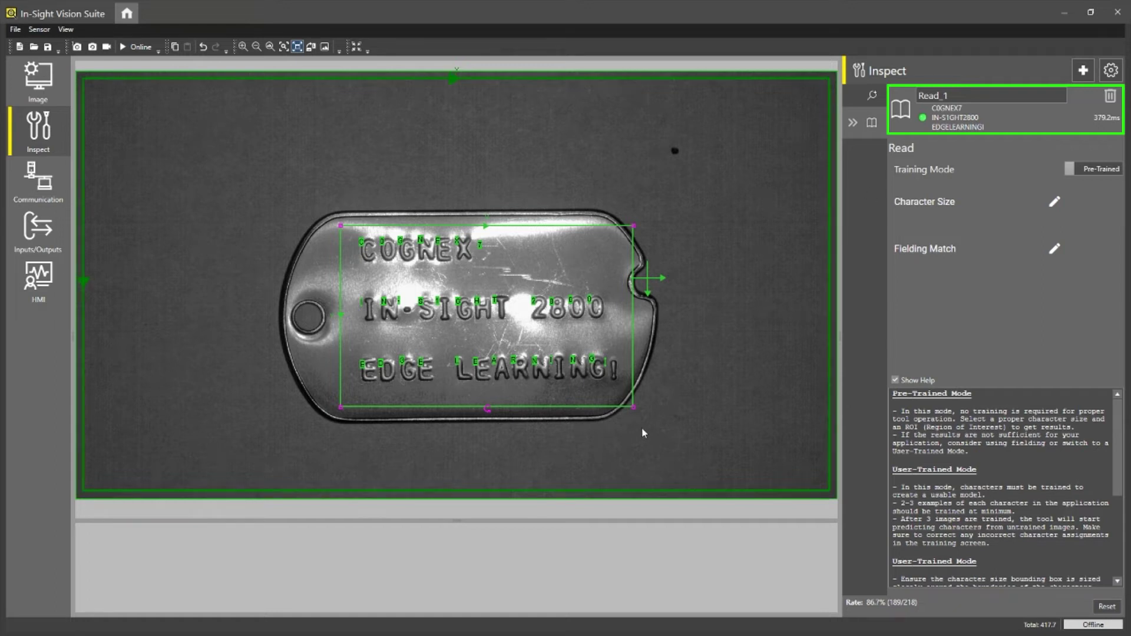
- Change Read_1's Training Mode from Pre-Trained to User-Trained
left_click(1090, 172)
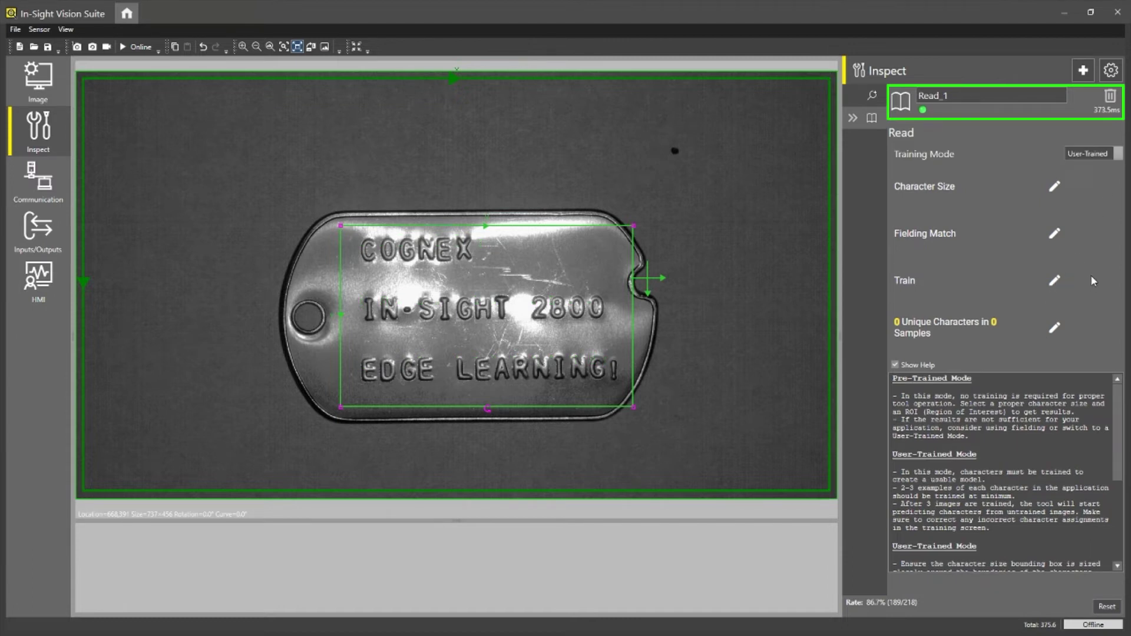
- Start character training and select the false blank character after COGNEX's X
left_click(1054, 284)
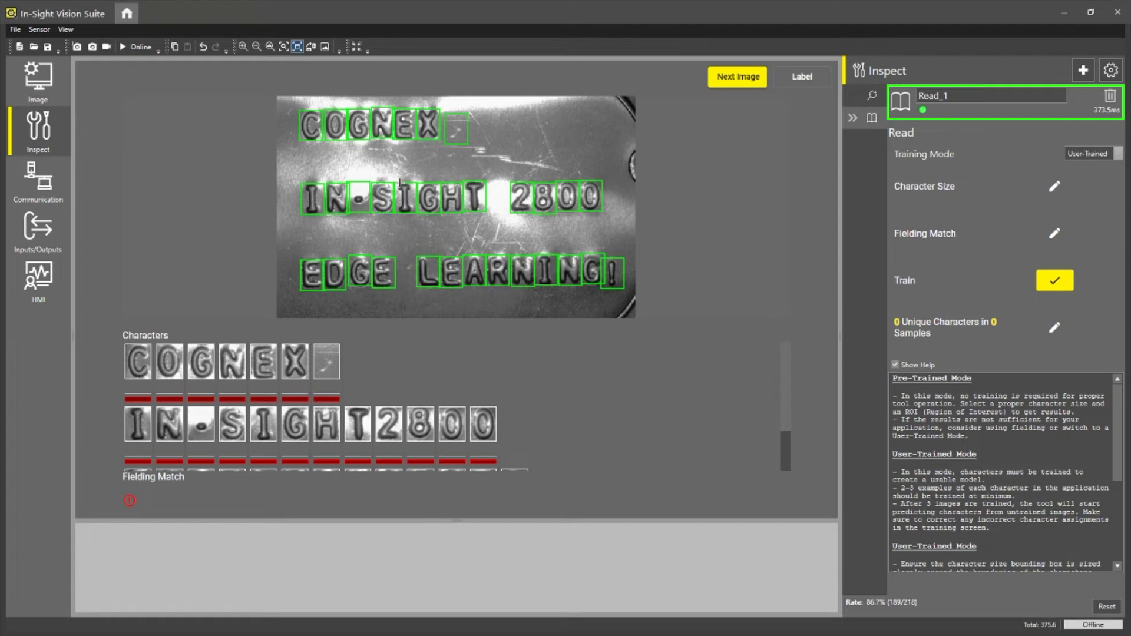
left_click(446, 142)
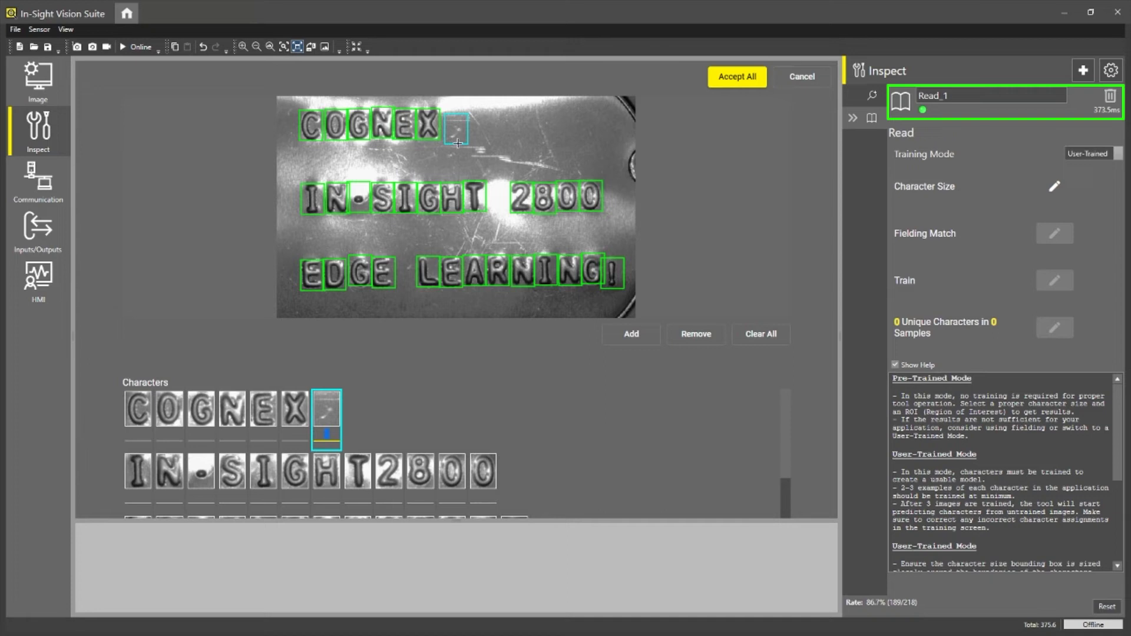
- Remove the blank sample and label the characters COGNEXIN-SIGHT2800EDGELEARNING!
left_click(685, 341)
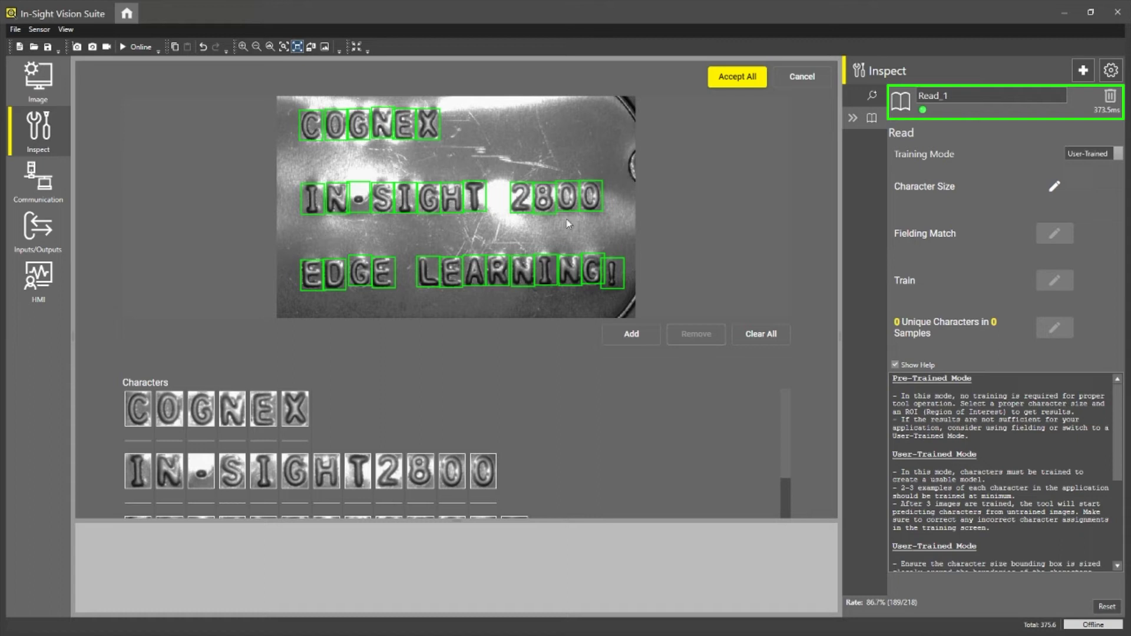
left_click(147, 434)
type("C")
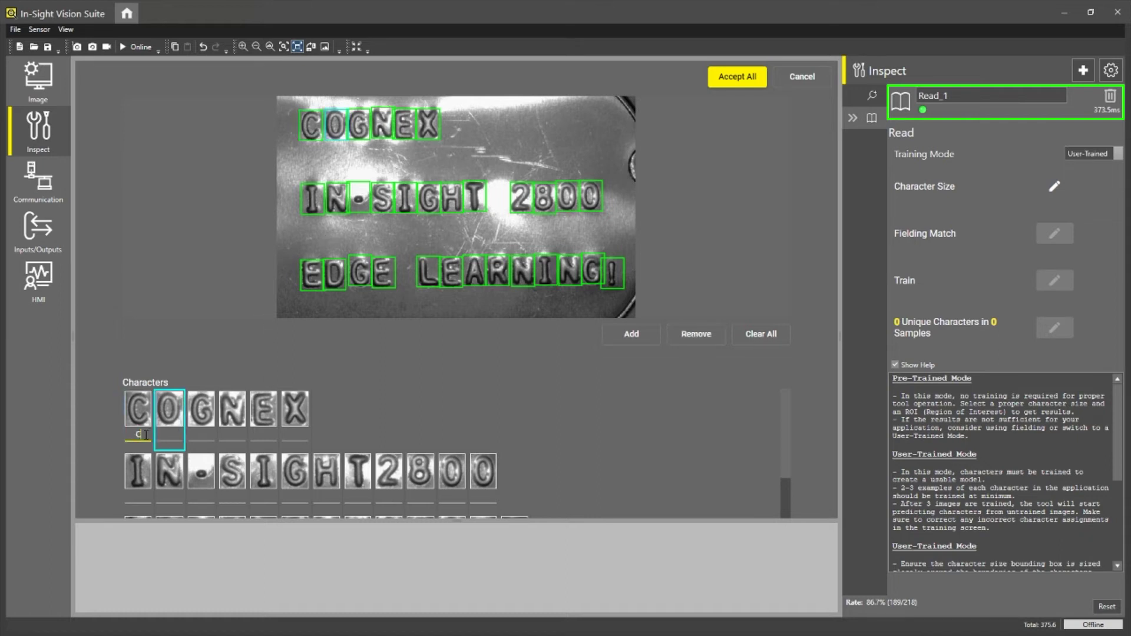
type("OGNE")
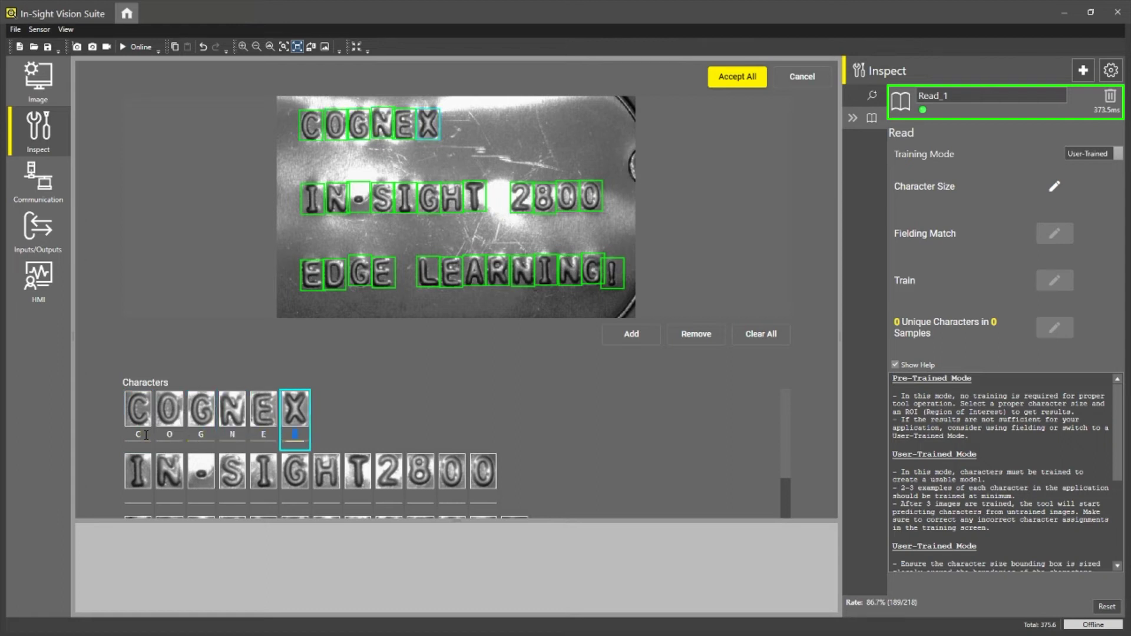
type("X")
type("IN-SIGHT")
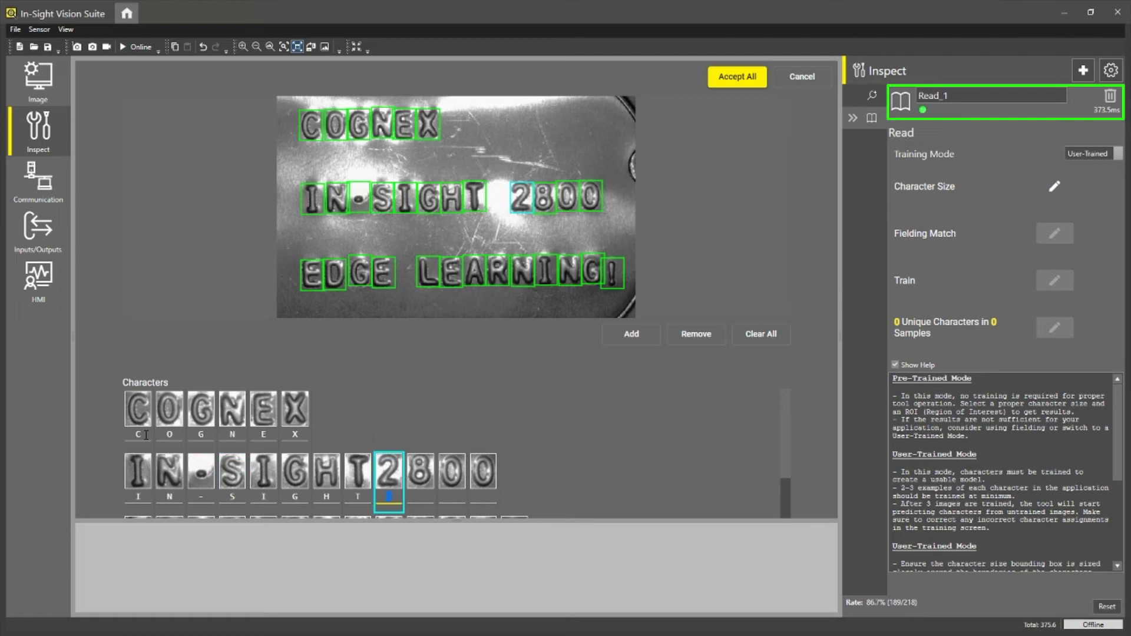
type("2800")
scroll(271, 401, "down", 1)
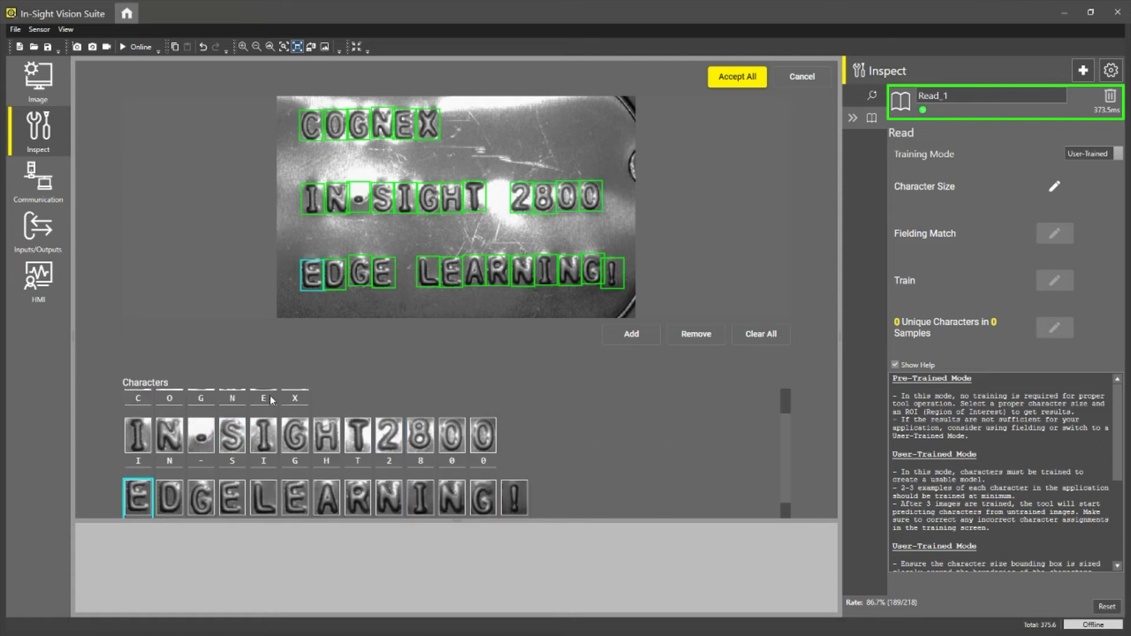
type("EDGE")
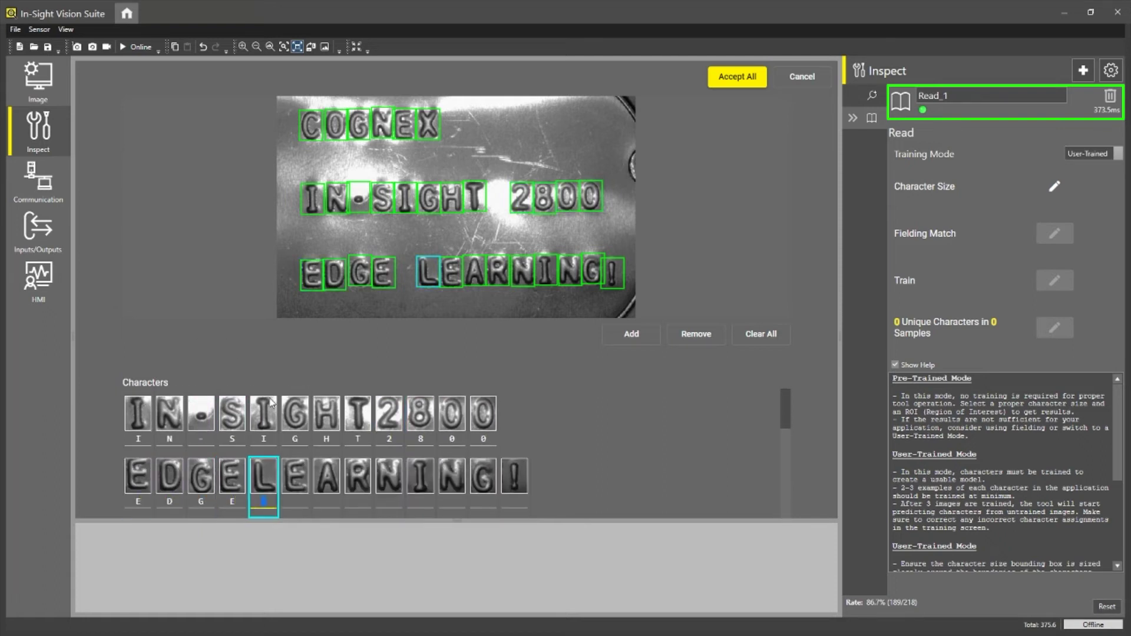
type("LEARNING")
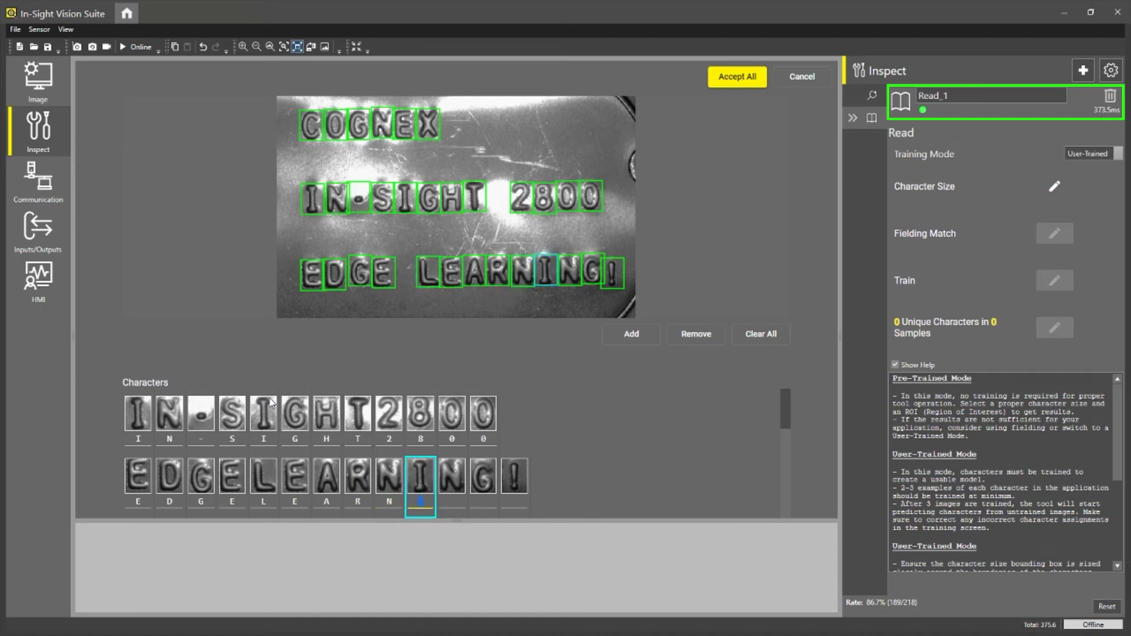
type("!")
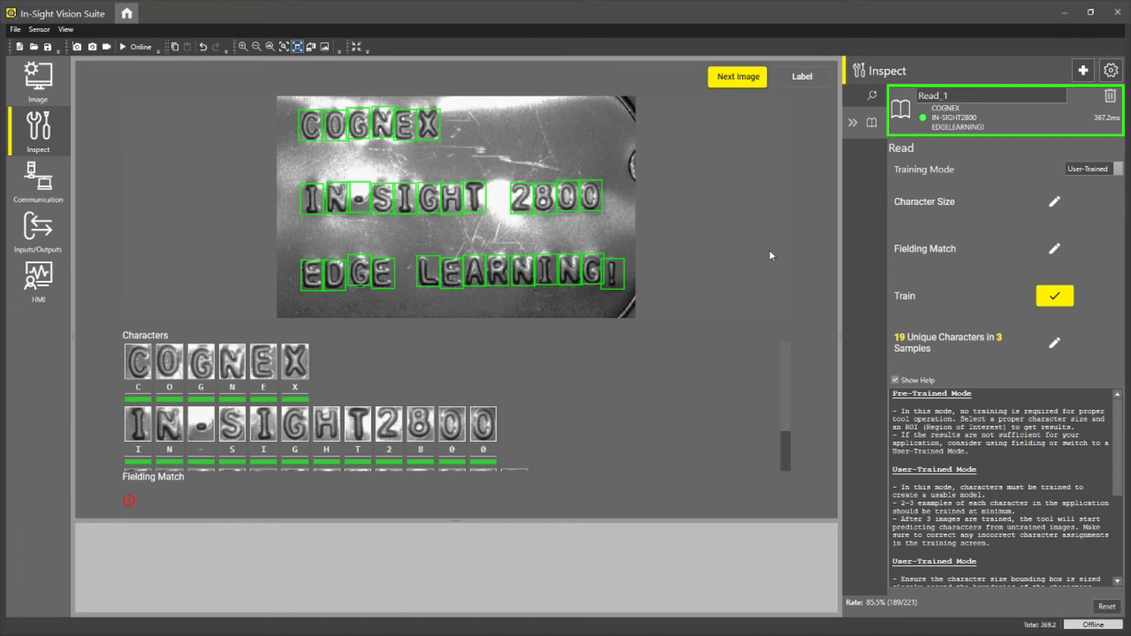
- Train Read_1 on the labelled characters, giving 19 unique characters in 3 samples
left_click(1055, 296)
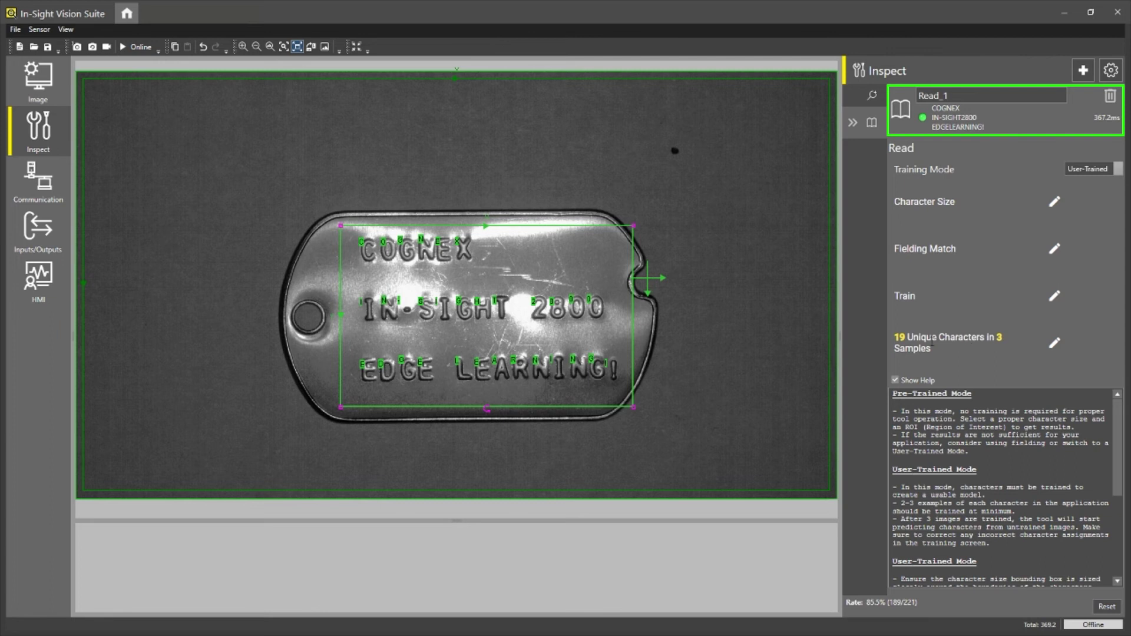
- Review the By Character library, check the A in LEARNING, and accept all labels
left_click(1053, 347)
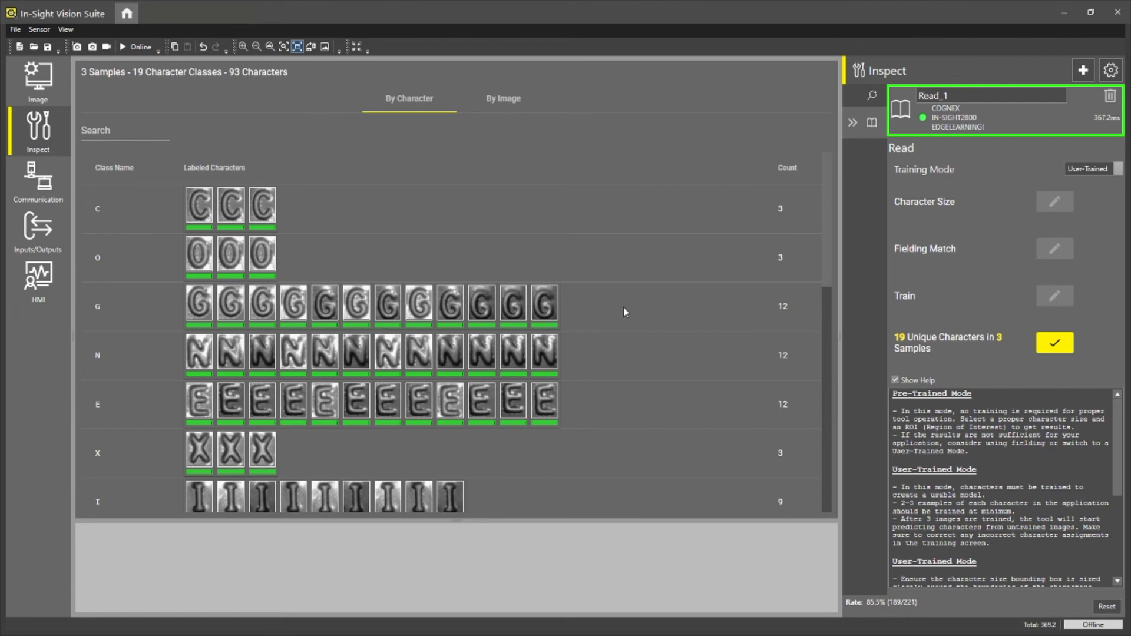
scroll(623, 306, "down", 5)
scroll(623, 308, "down", 7)
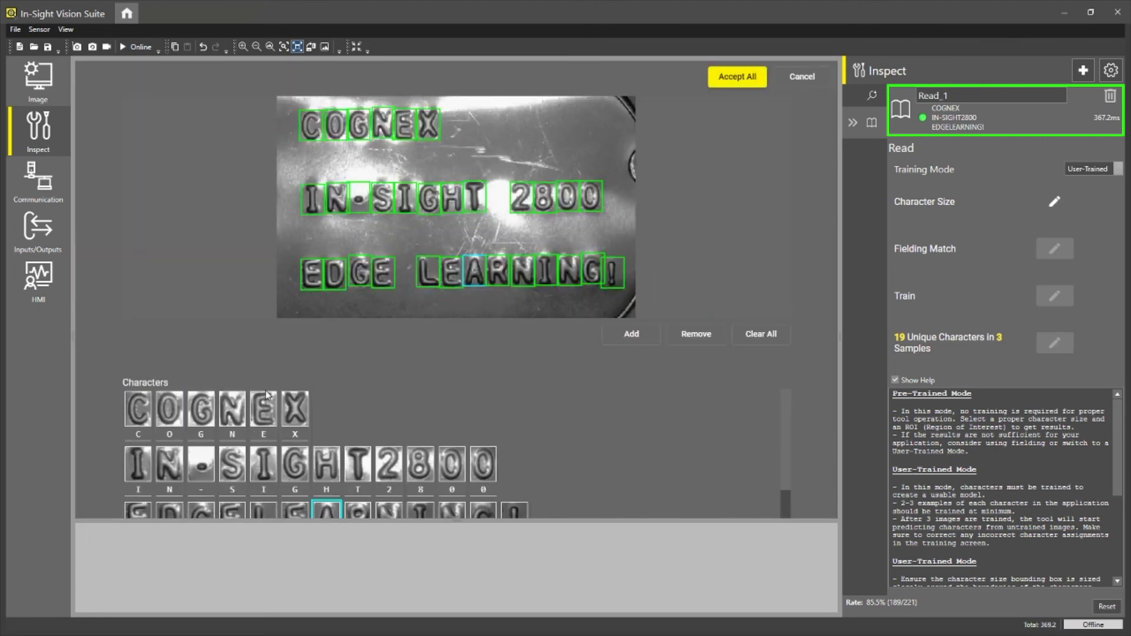
scroll(625, 453, "down", 2)
left_click(326, 508)
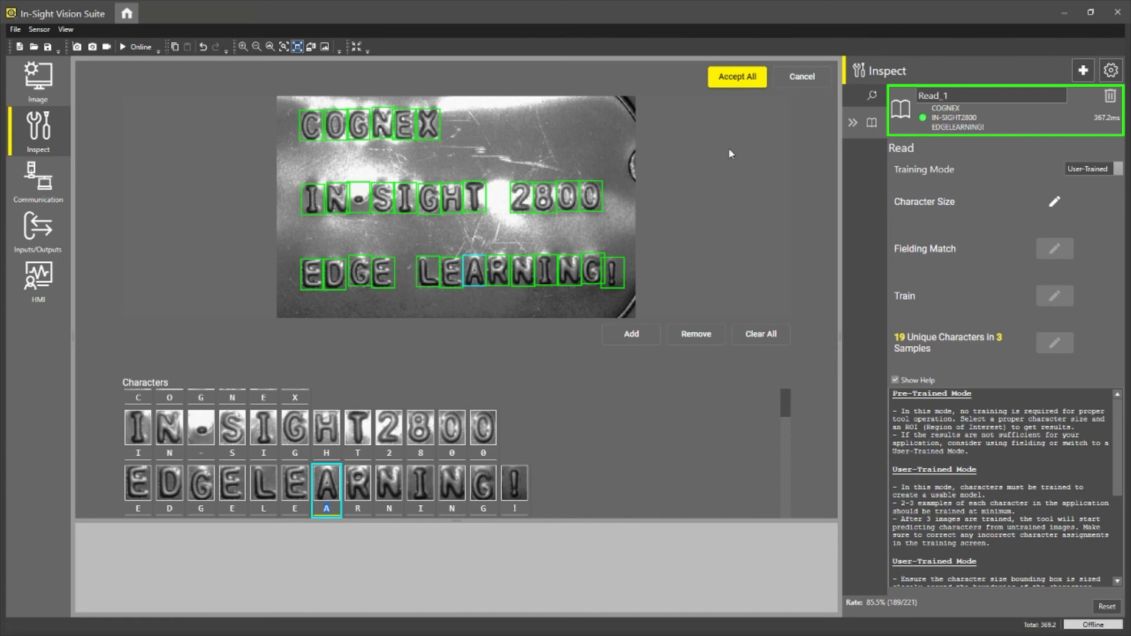
left_click(726, 82)
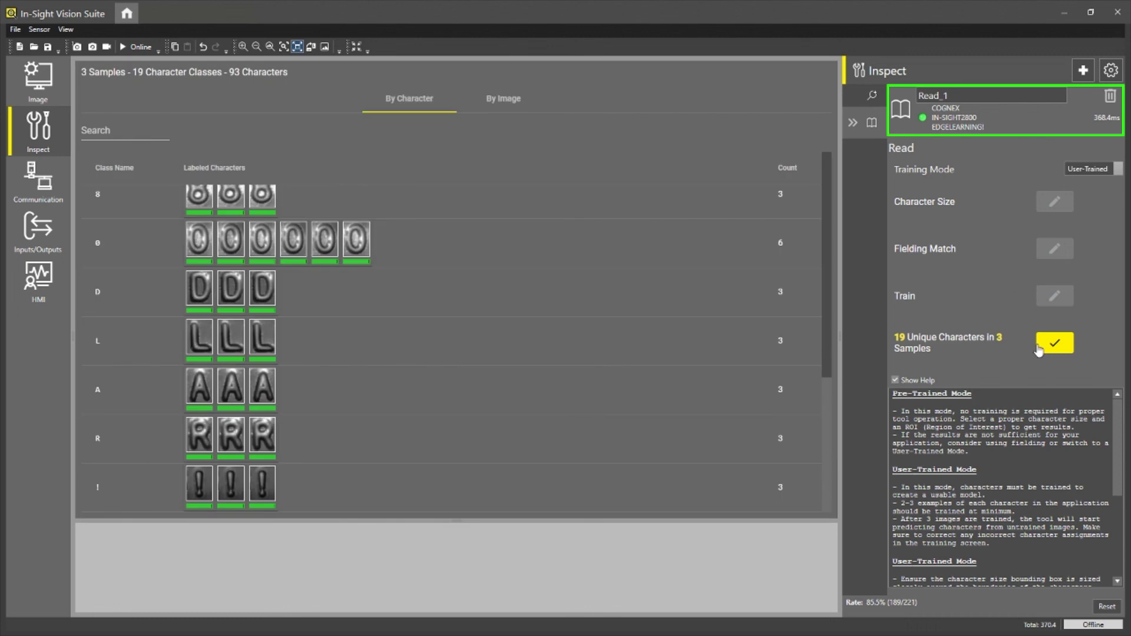
- Close the Unique Characters library to return to the tag reading COGNEX IN-SIGHT2800 EDGELEARNING!
left_click(1040, 346)
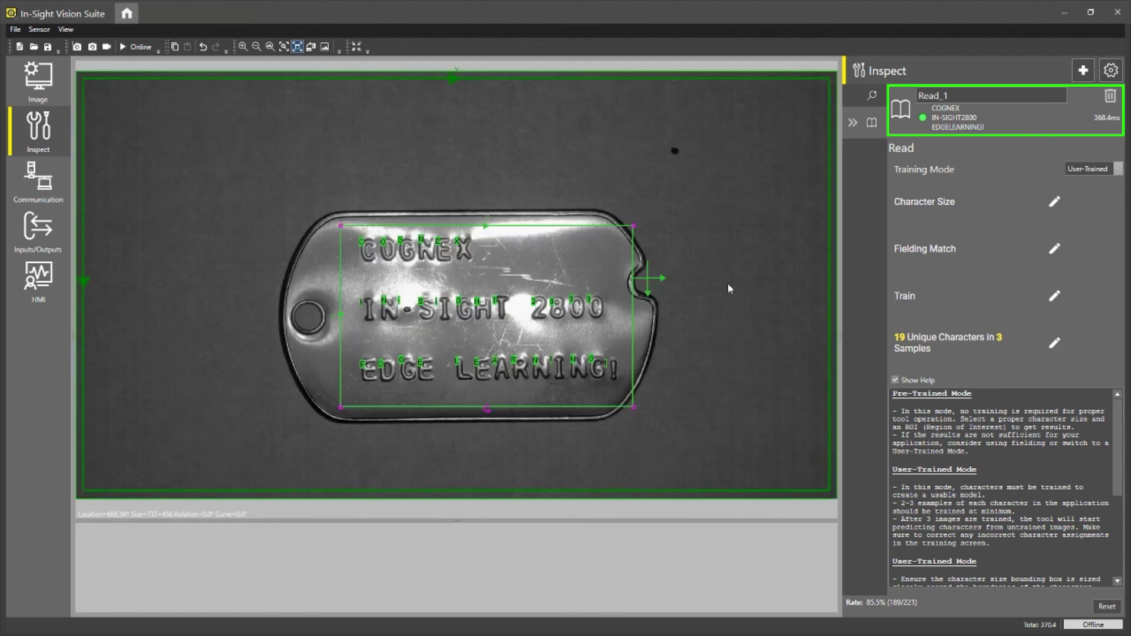